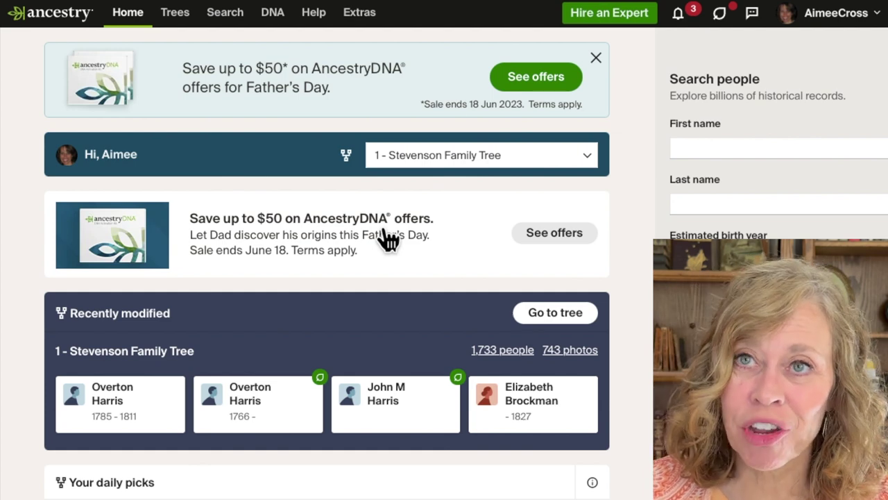
Step: Open the Card Catalog from the Search menu to list all record collections
click(243, 19)
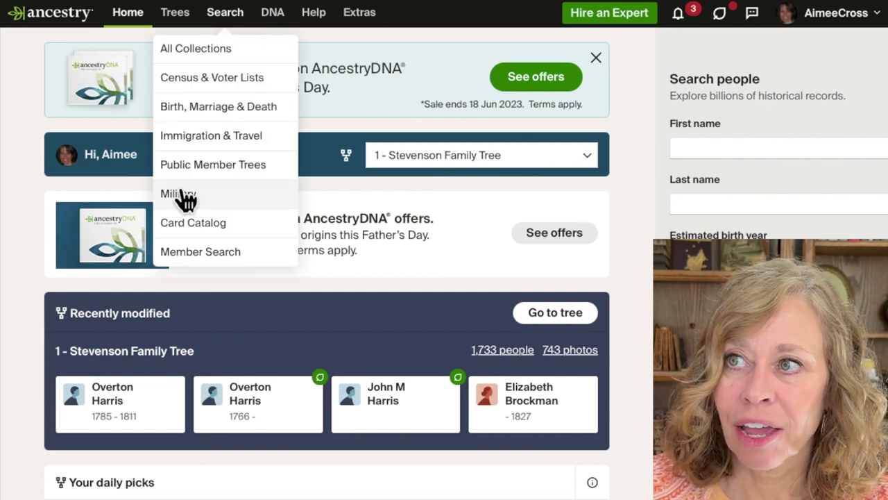
click(242, 224)
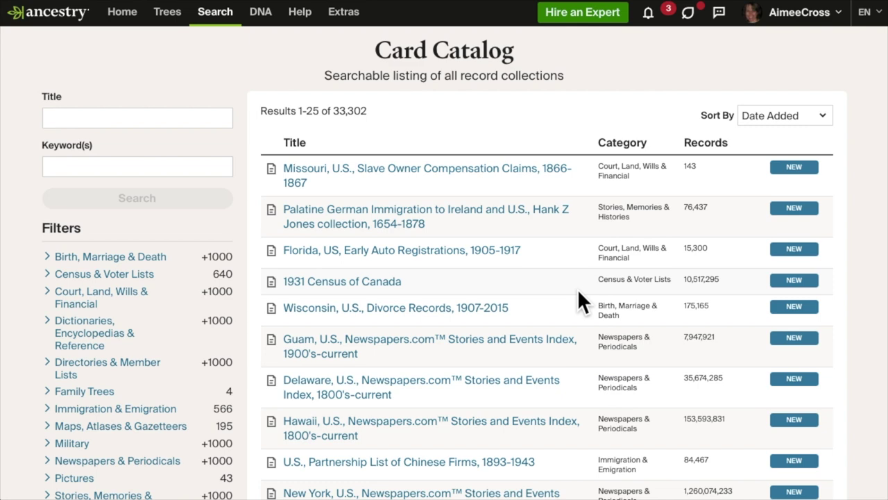
mouse_move(506, 350)
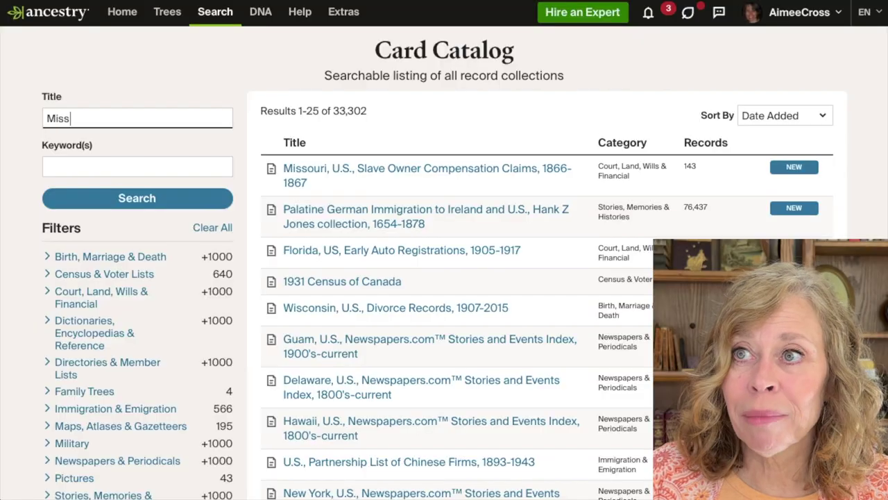
Step: Search titles for Missouri, then narrow the 272 results to Birth, Marriage & Death after trying Military
text(ouri)
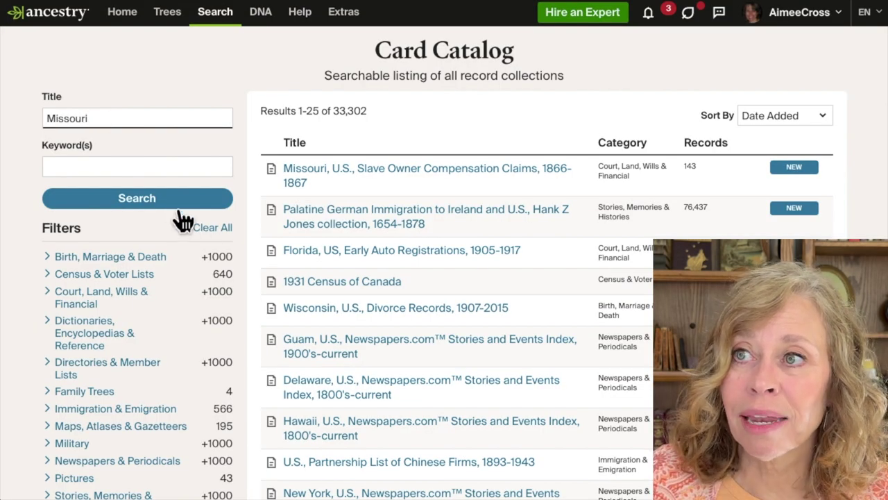
click(168, 200)
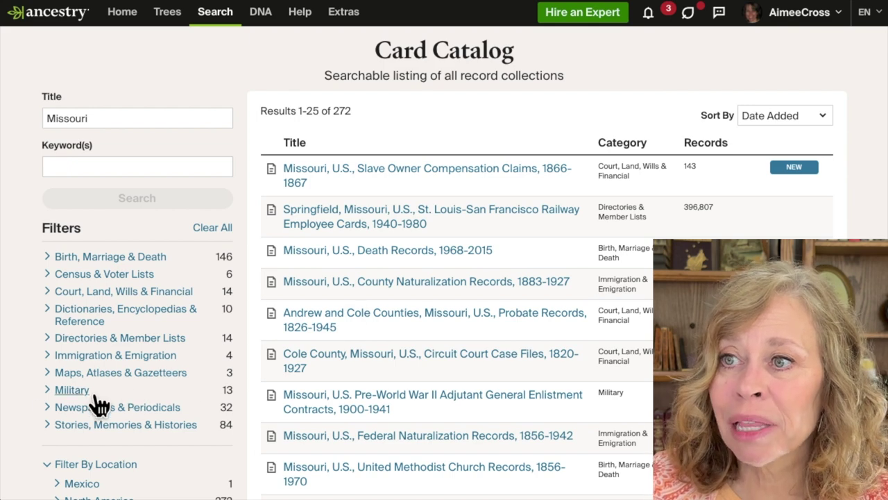
click(61, 392)
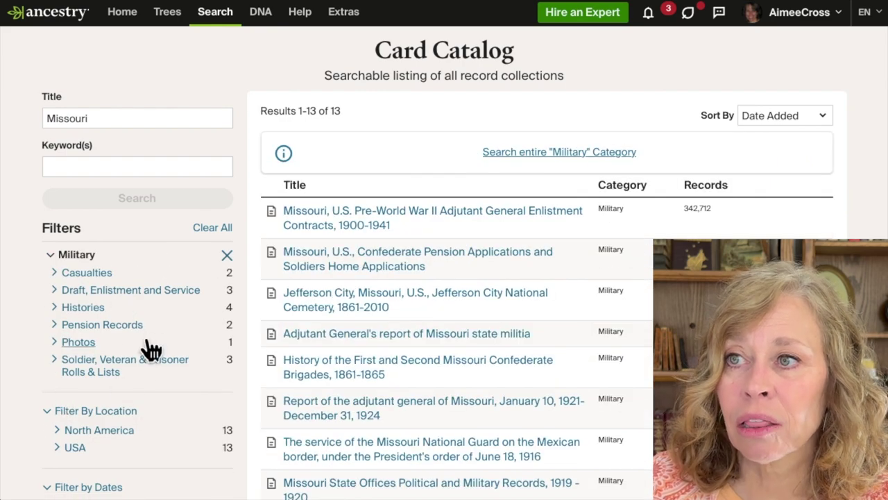
click(226, 255)
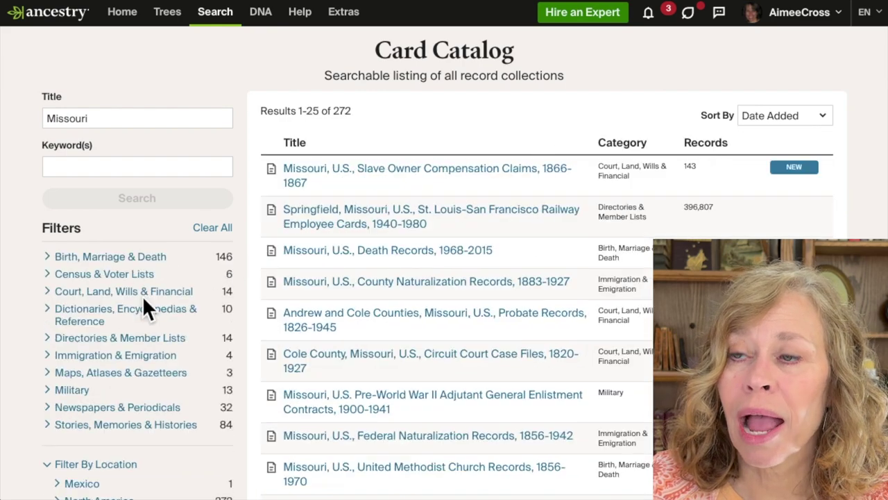
click(129, 257)
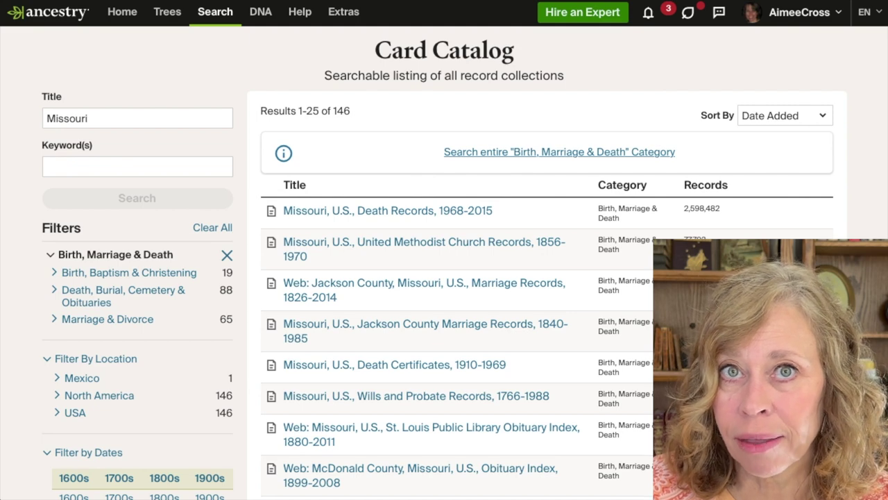
Step: Move Missouri from the Title field to Keyword(s) and run the keyword search
double_click(107, 118)
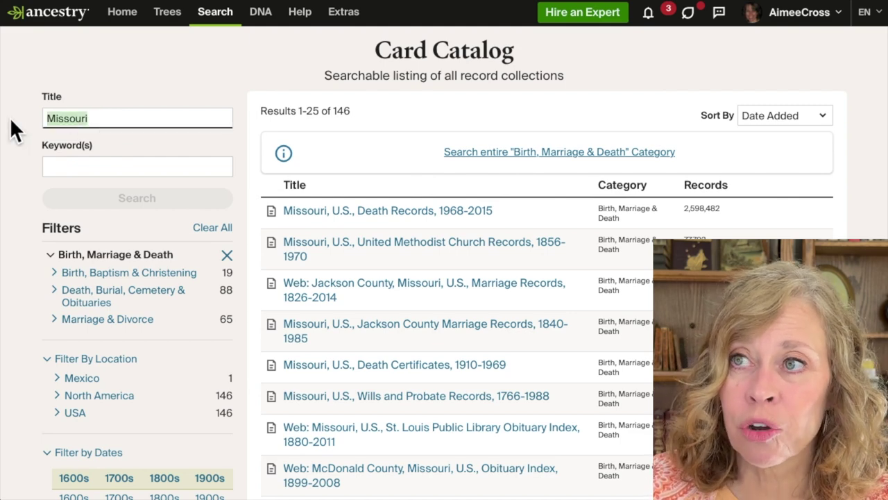
key(BackSpace)
click(62, 161)
text(Ms)
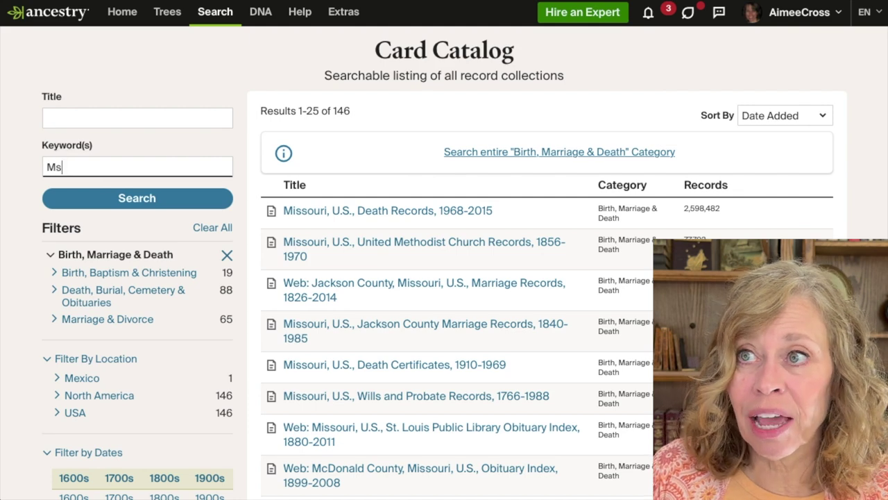
key(BackSpace)
text(issouri)
click(129, 200)
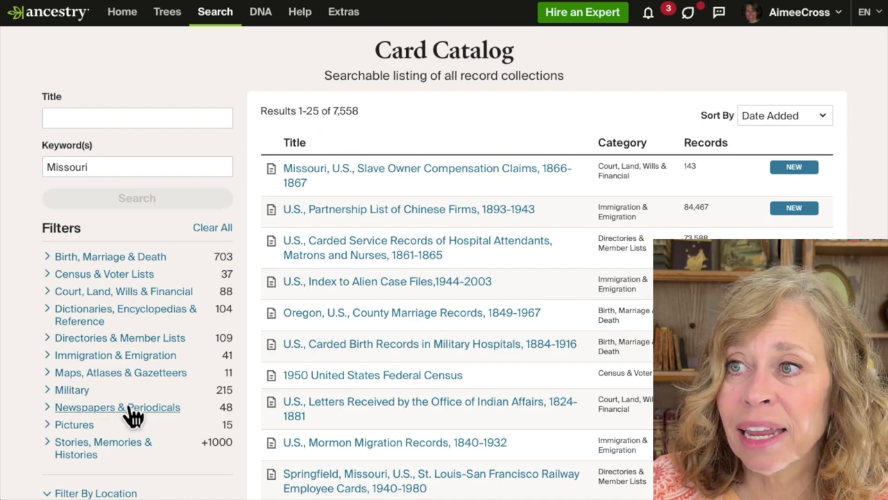
Step: Expand and collapse the Census & Voter Lists and Birth, Marriage & Death category filters
click(61, 276)
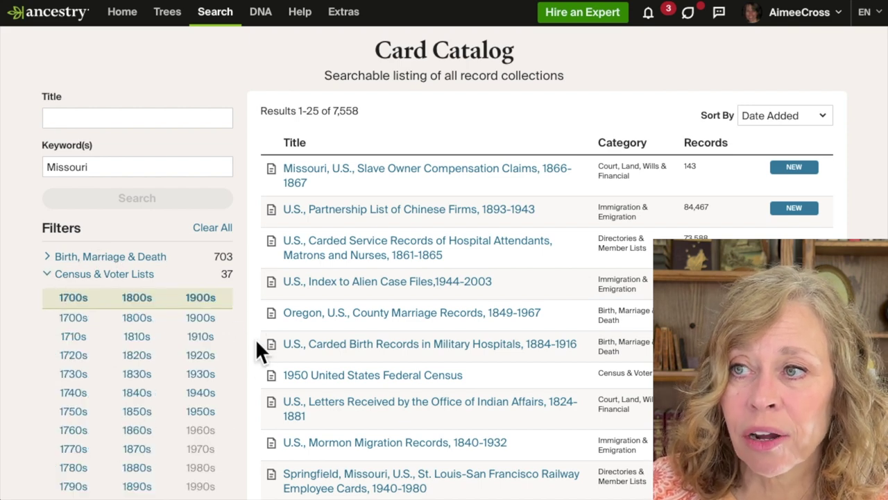
click(55, 273)
click(49, 261)
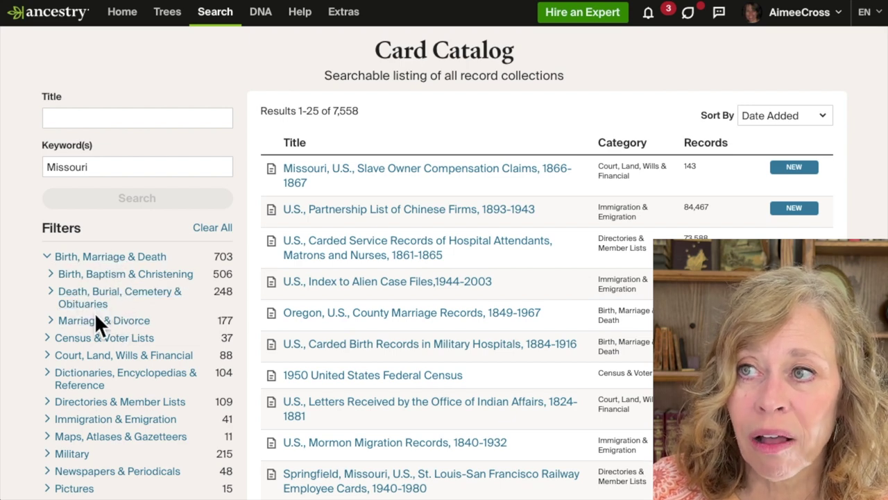
click(47, 257)
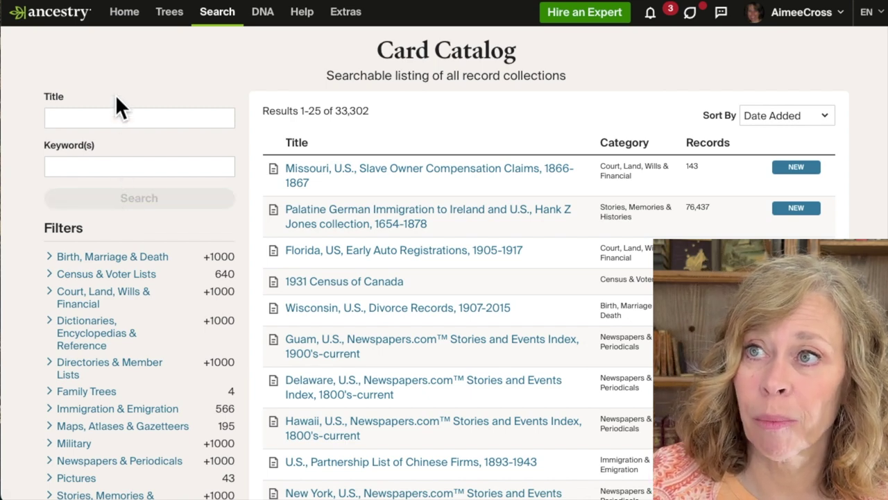
Step: Search San Francisco as a title, then clear it and enter san francisco as a keyword
text(San Francisco)
key(Return)
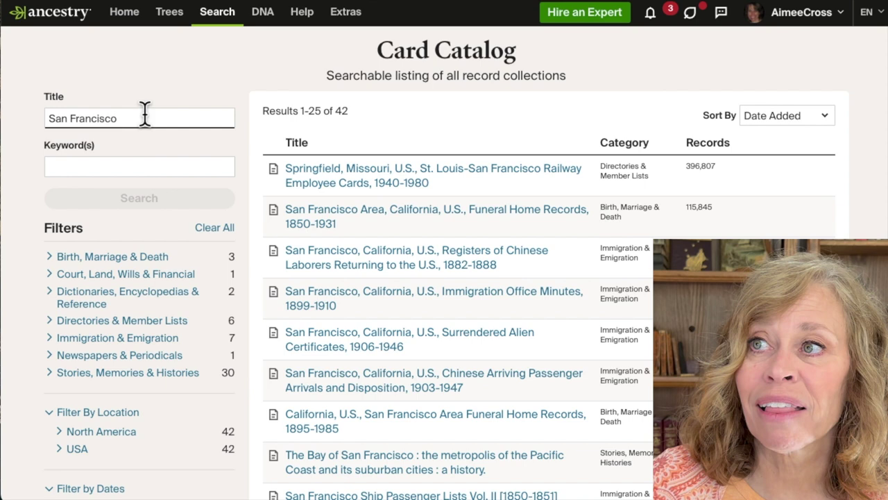
key(BackSpace)
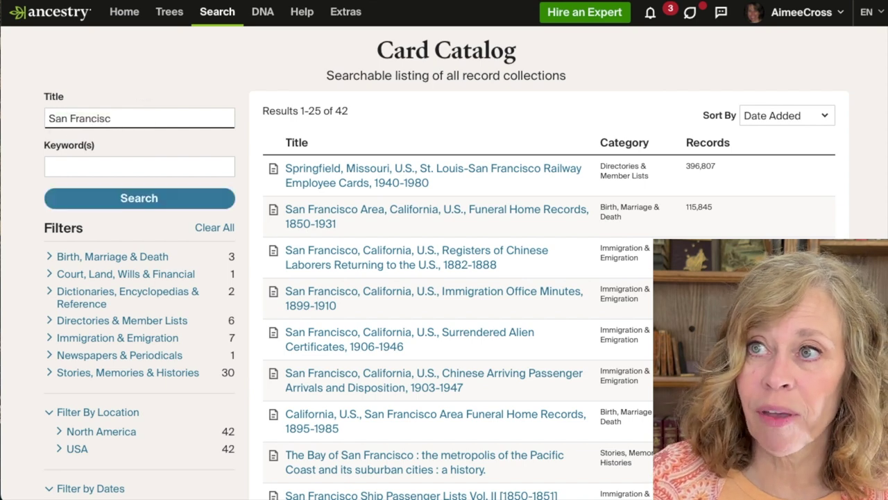
key(BackSpace)
key(BackSpace)
key(BackSpace)
key(BackSpace)
key(BackSpace)
key(BackSpace)
key(BackSpace)
key(BackSpace)
key(BackSpace)
key(BackSpace)
key(BackSpace)
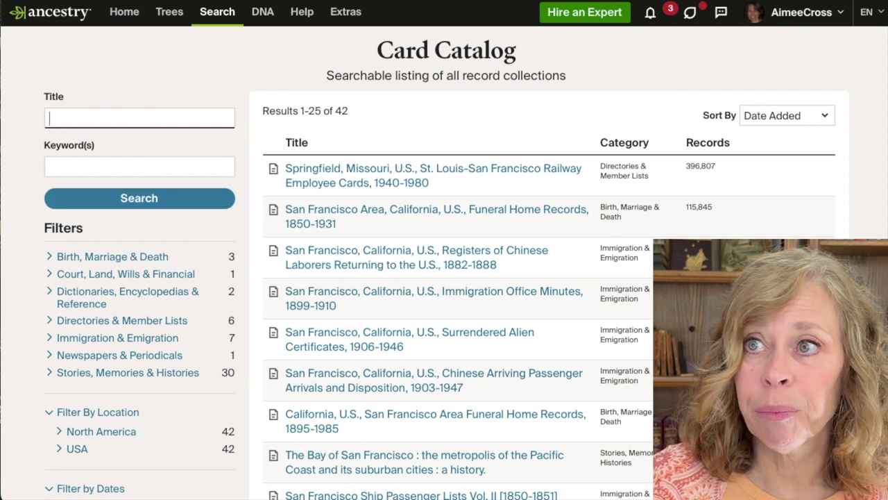
click(67, 170)
text(san francisco)
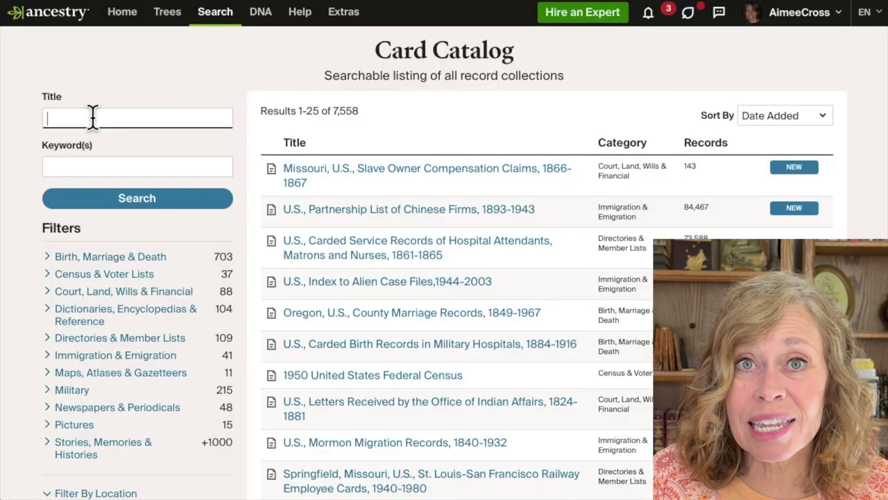
Step: Search titles for 'slave schedule', then rerun it as 'slave schedules'
text(s)
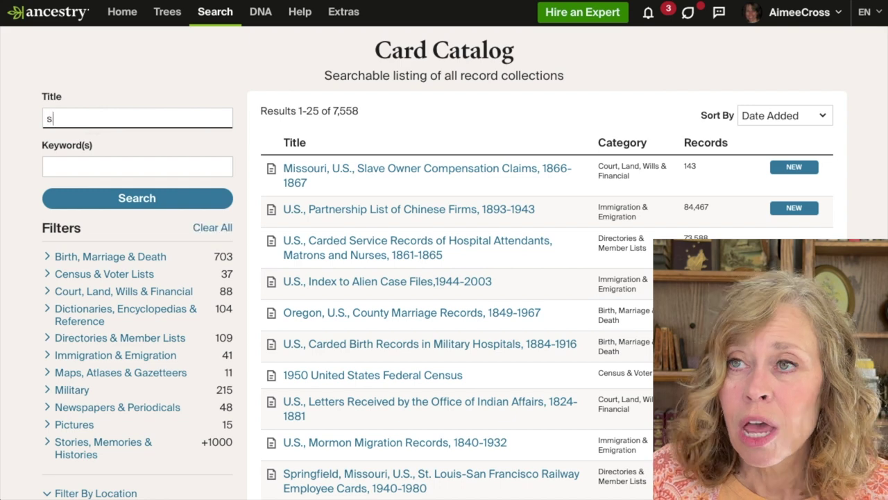
text(lave schedule)
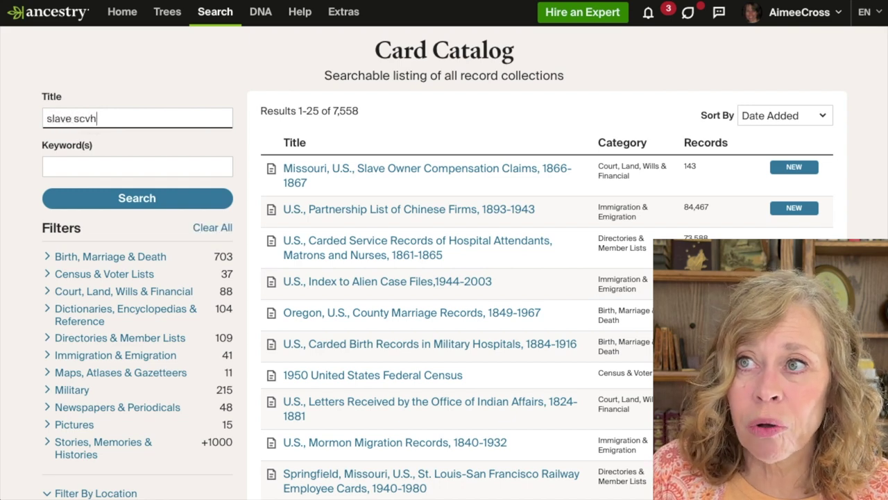
key(Return)
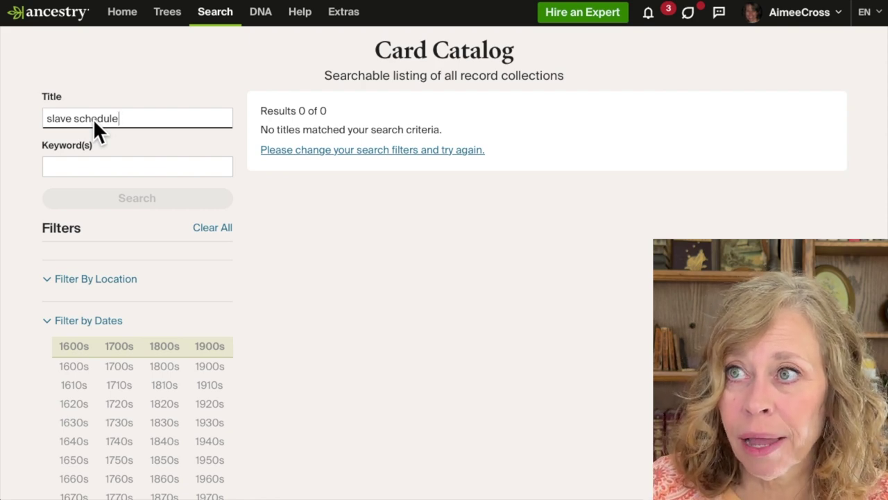
text(s)
key(Return)
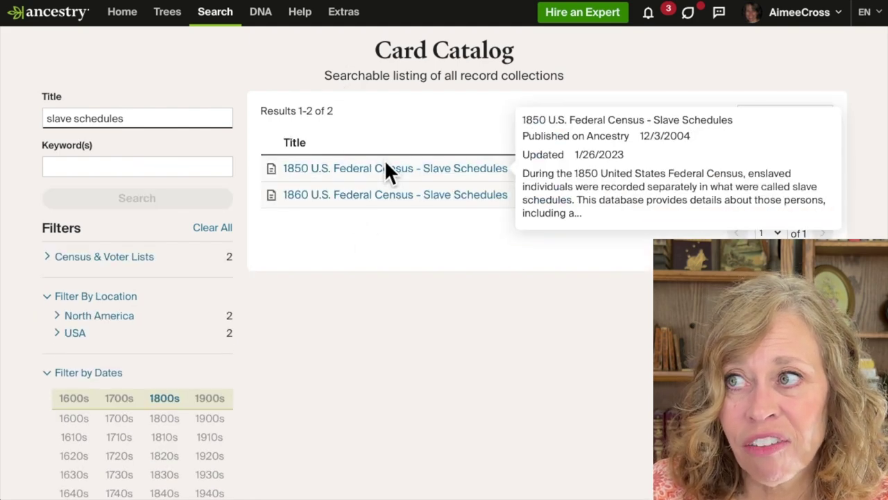
Step: Clear the Title field and run a keyword search for 'slave schedule', returning 3 collections
triple_click(169, 114)
key(BackSpace)
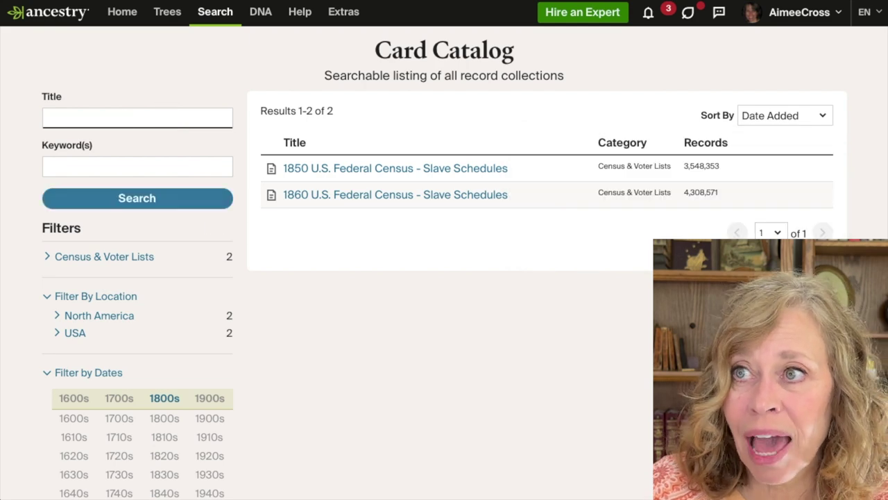
click(76, 170)
text(slave scheudl)
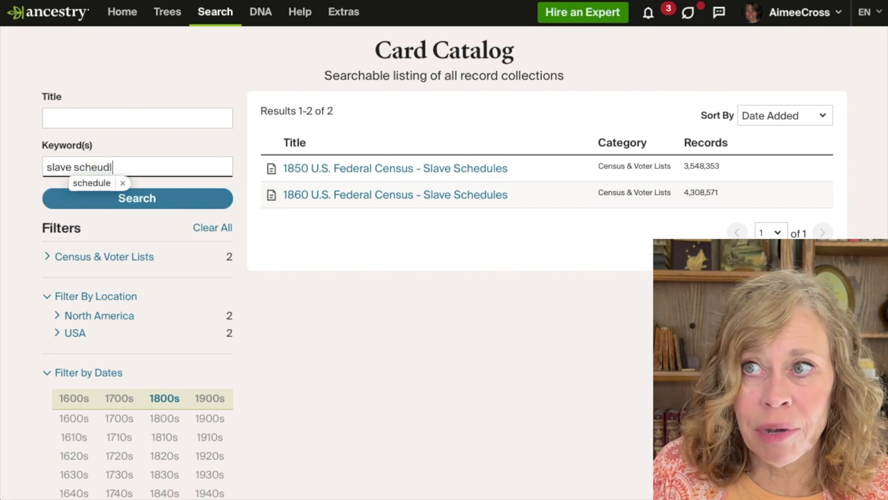
key(BackSpace)
key(BackSpace)
key(BackSpace)
text(dule)
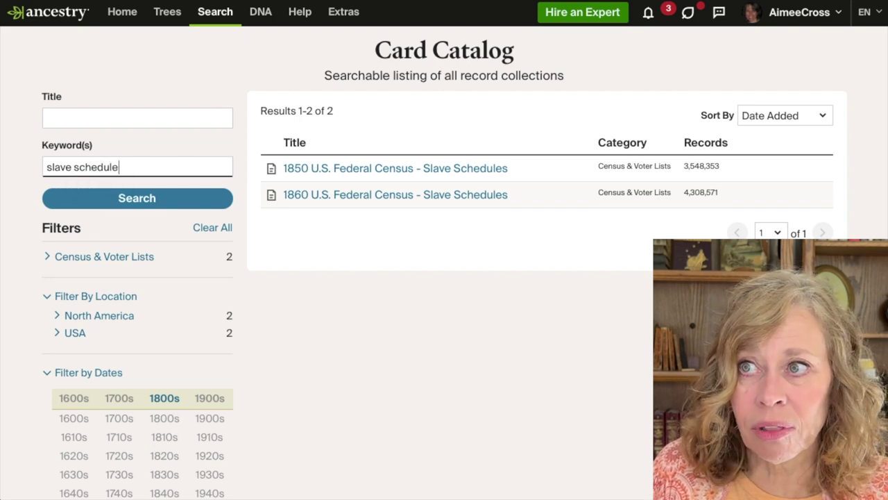
key(Return)
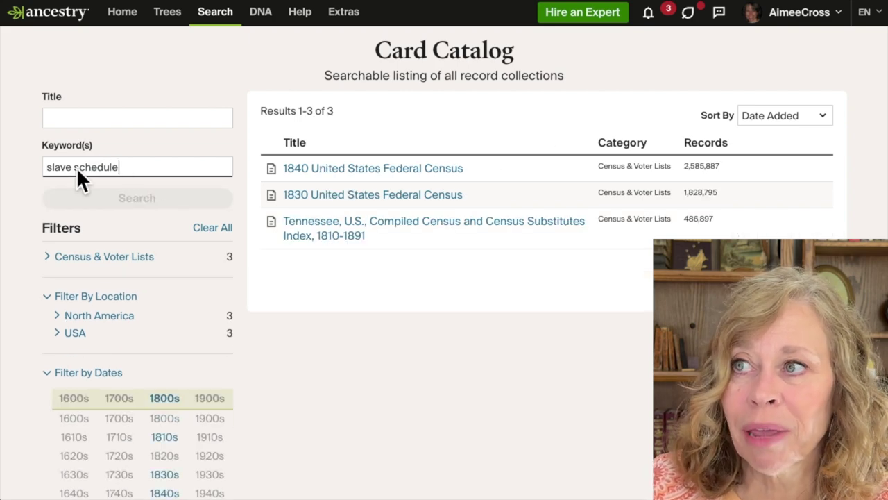
mouse_move(516, 229)
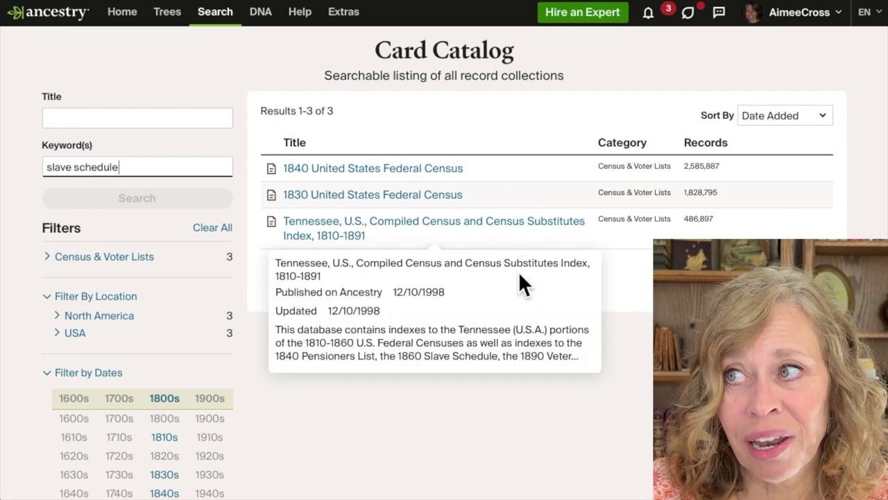